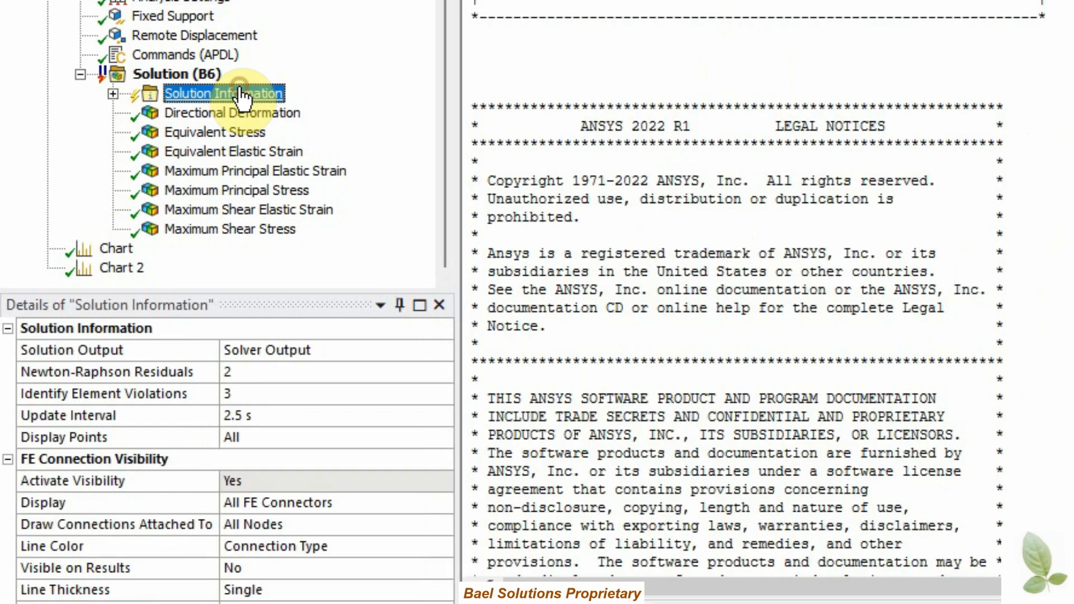
Step: Examine the Solution Information and FE Connection Visibility property groups by collapsing and expanding them
left_click(198, 298)
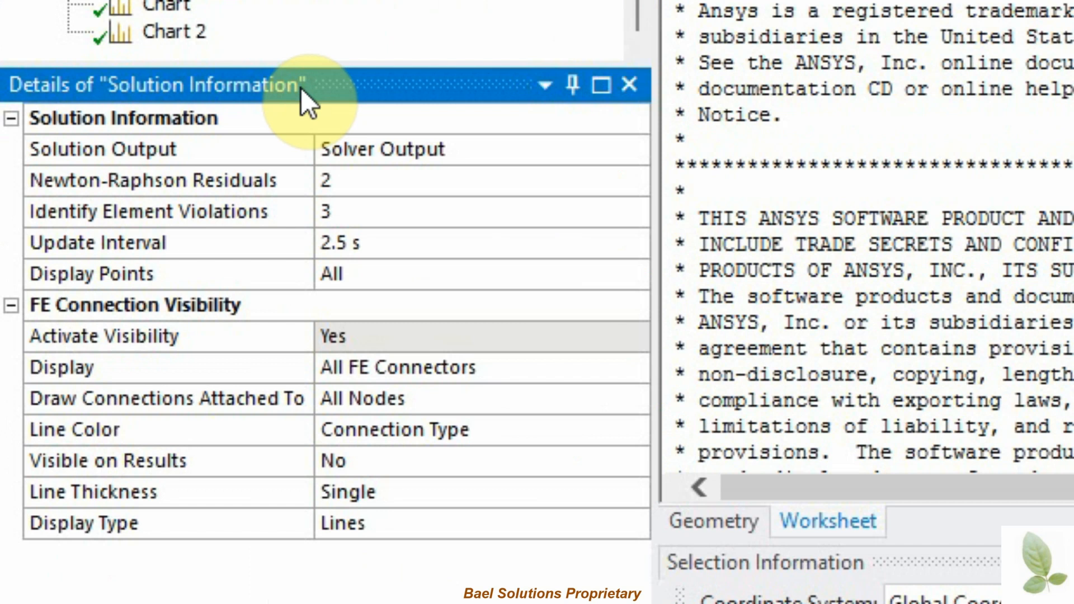
left_click(11, 118)
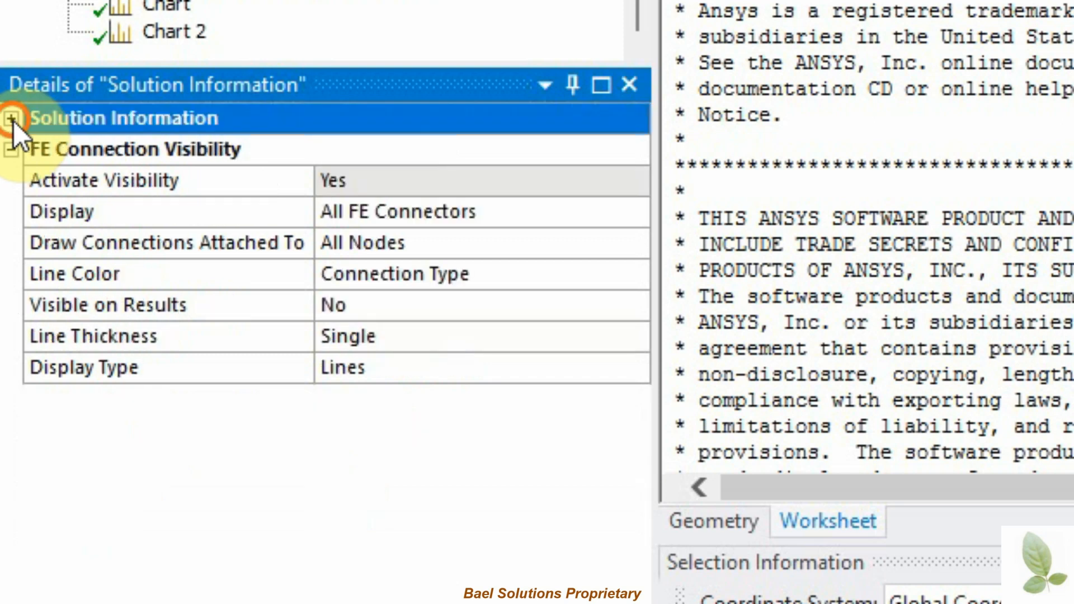
left_click(11, 119)
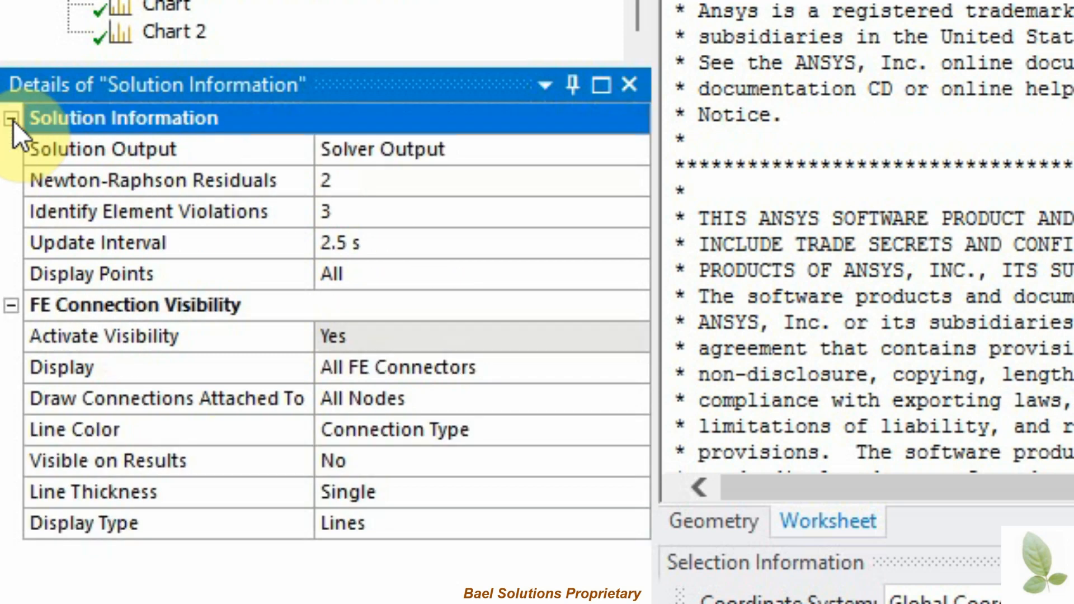
left_click(7, 310)
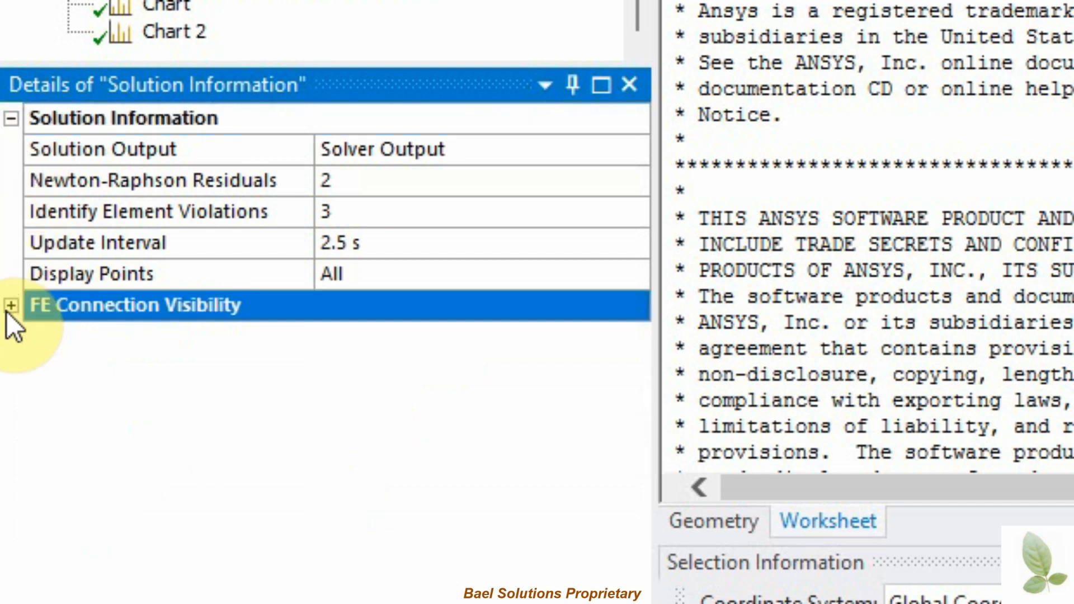
left_click(11, 306)
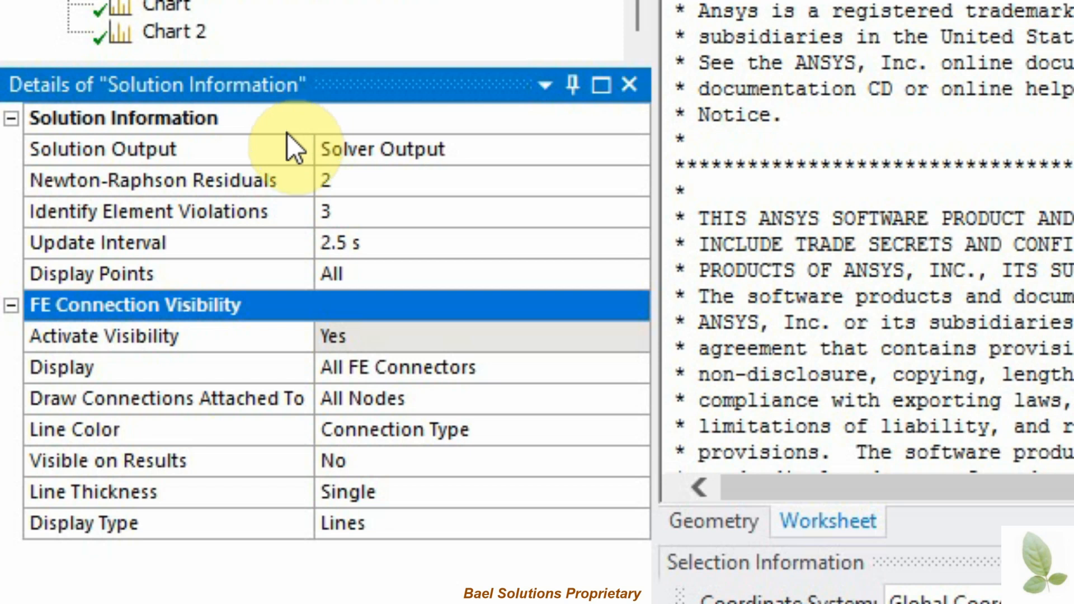
Step: Display the Force Convergence chart as the solution output
left_click(276, 152)
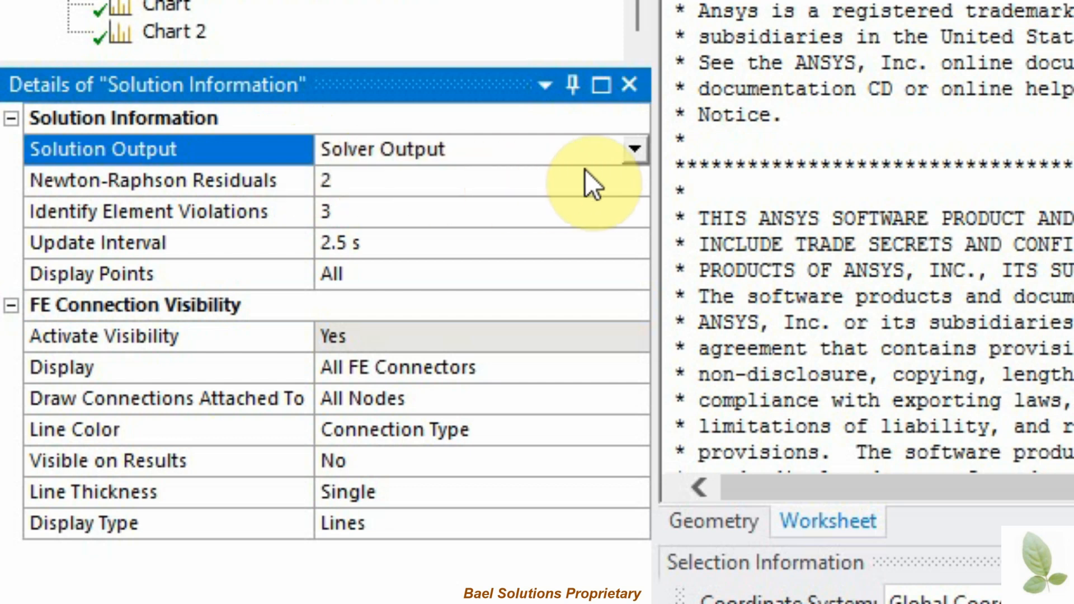
left_click(634, 150)
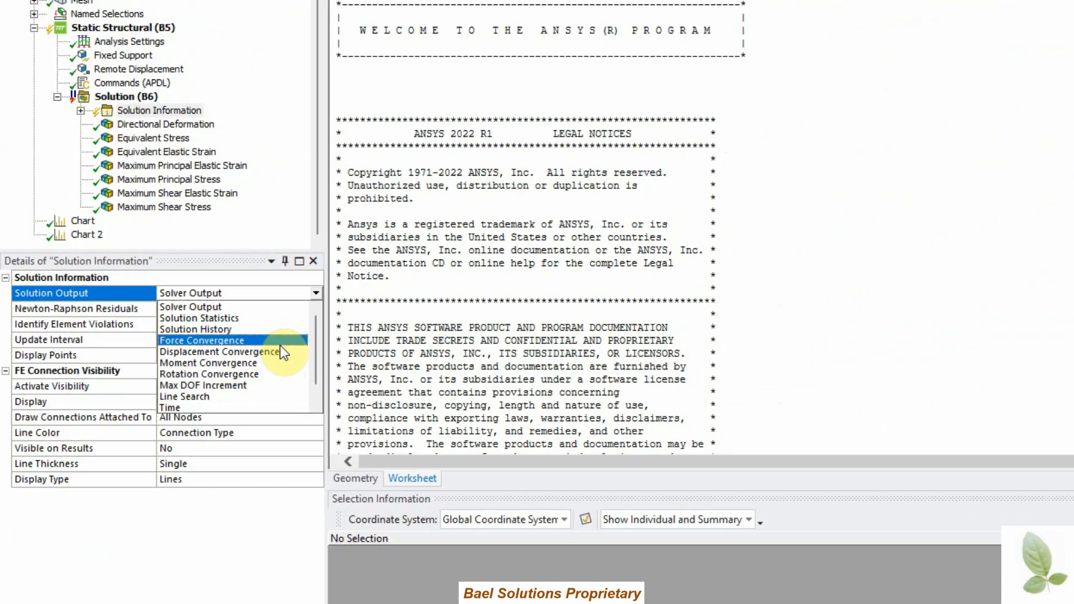
left_click(559, 245)
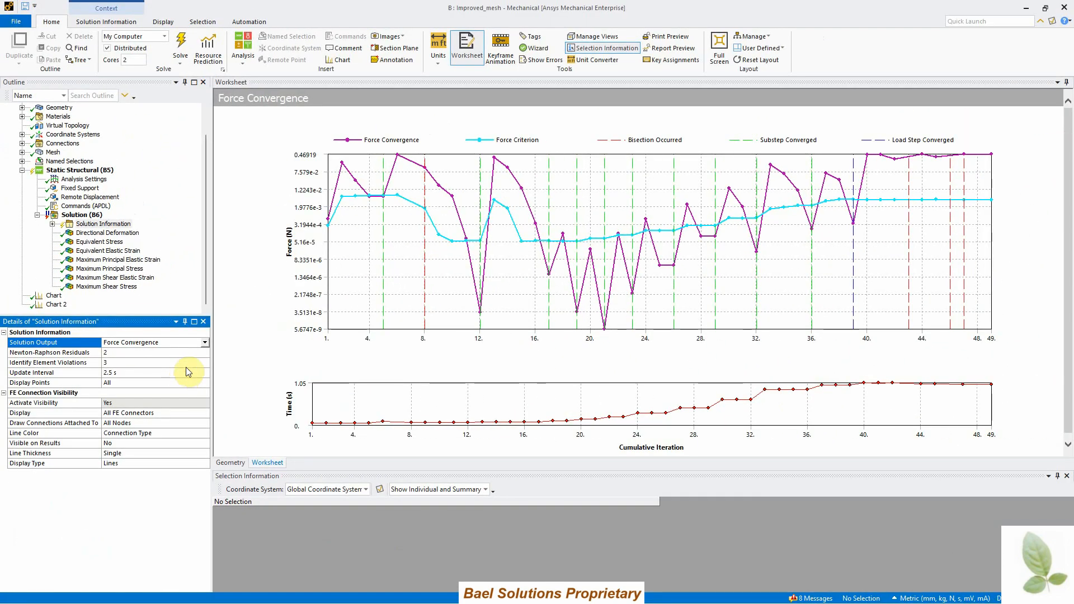
Step: Switch the solution output back to Solver Output
left_click(205, 343)
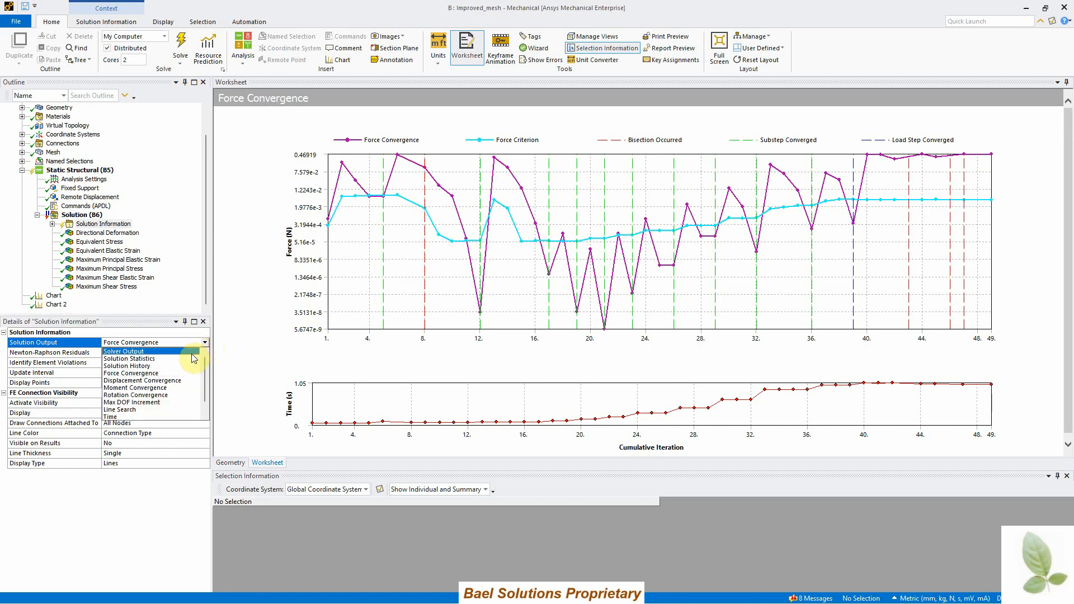
left_click(192, 352)
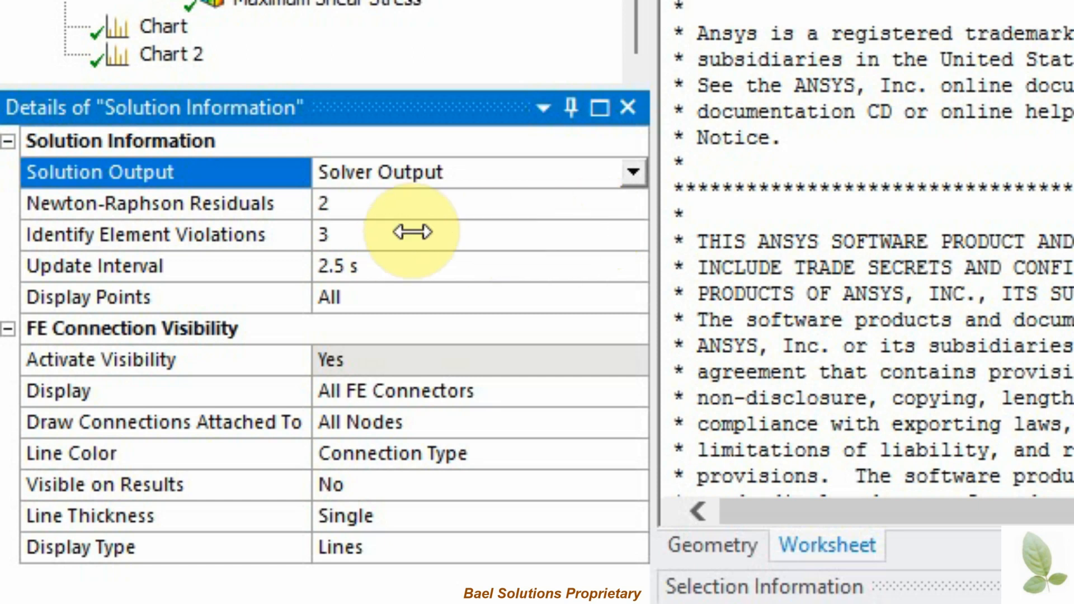
Step: Inspect the Newton-Raphson Residuals and Identify Element Violations settings of Solution Information
left_click(265, 233)
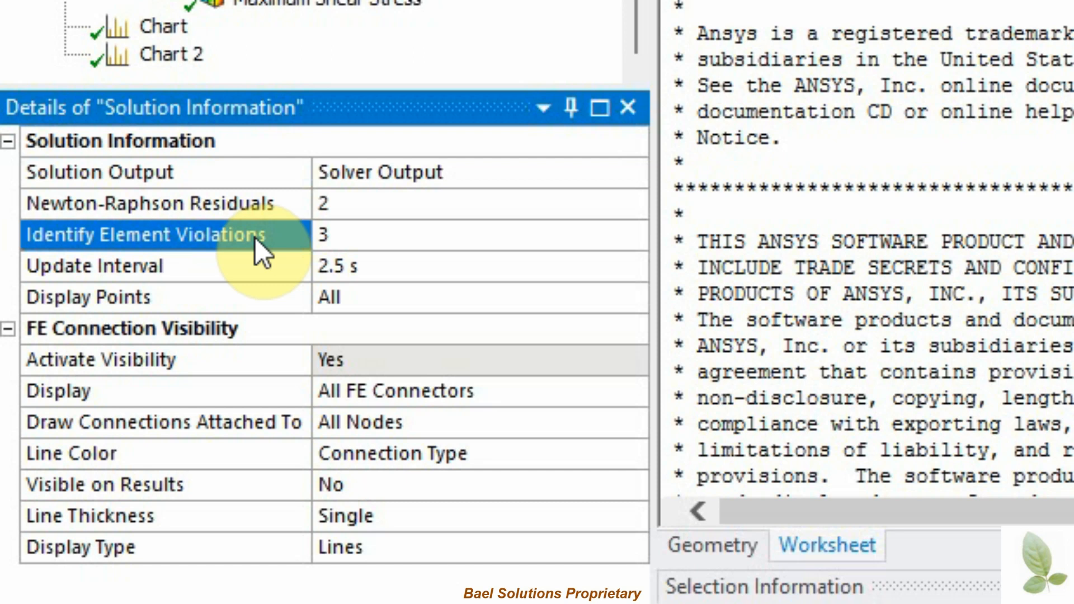
left_click(256, 204)
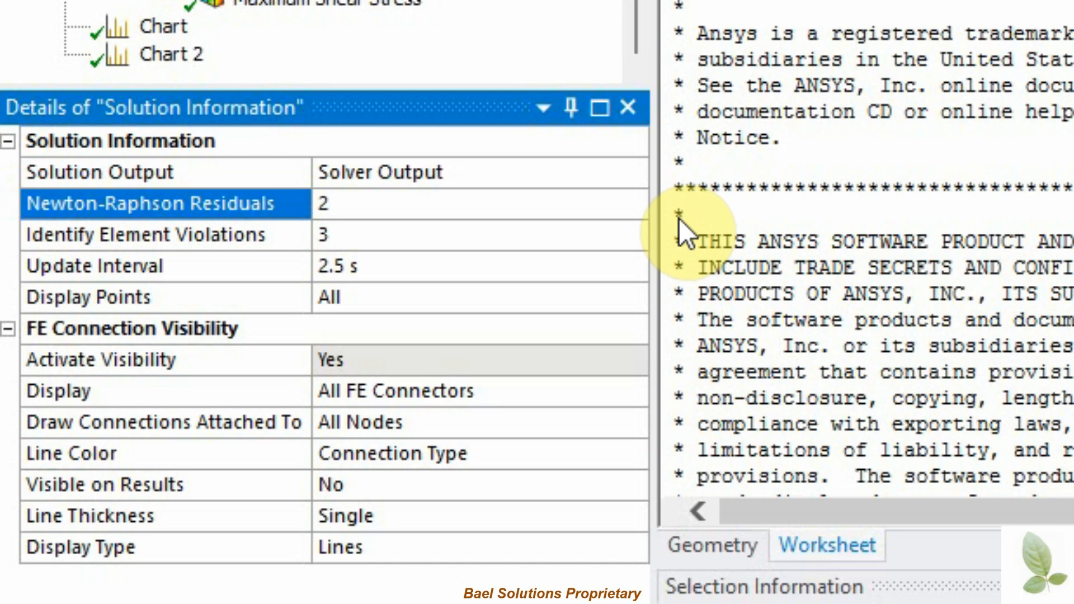
left_click(585, 203)
left_click(276, 233)
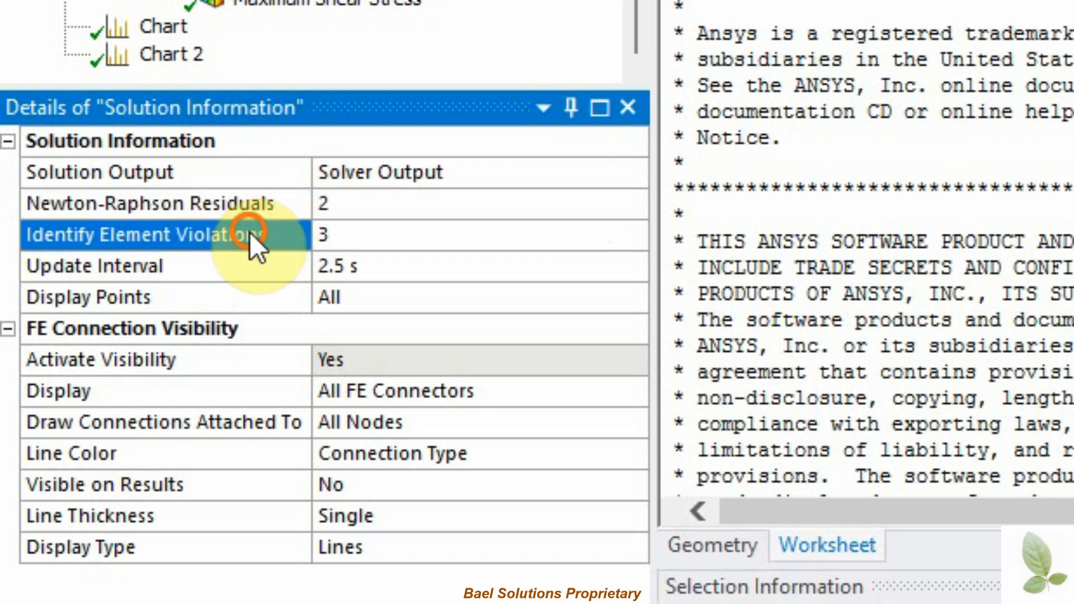
left_click(361, 233)
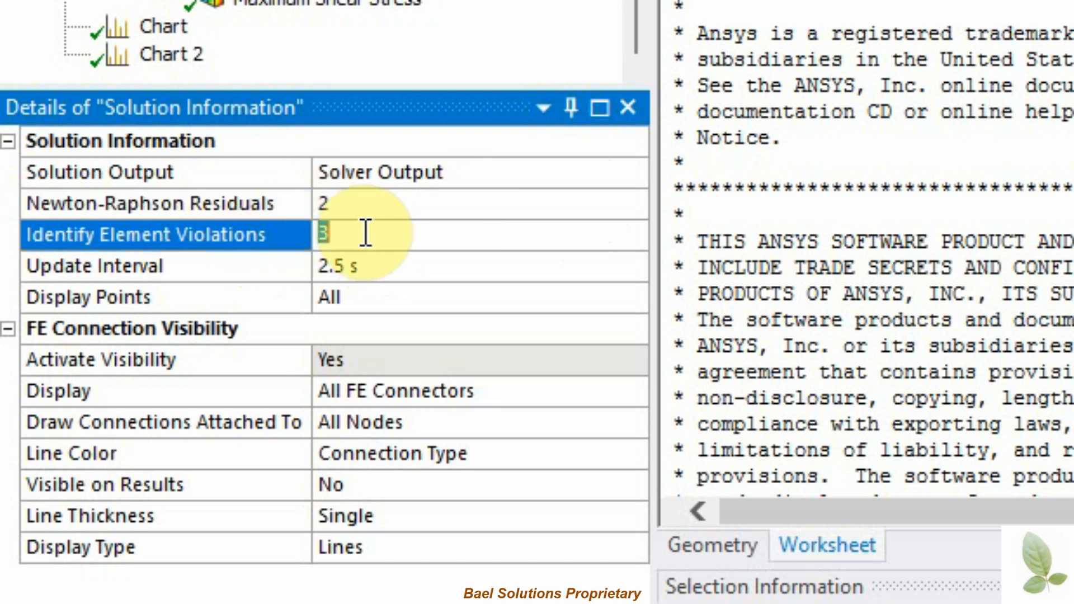
left_click(705, 235)
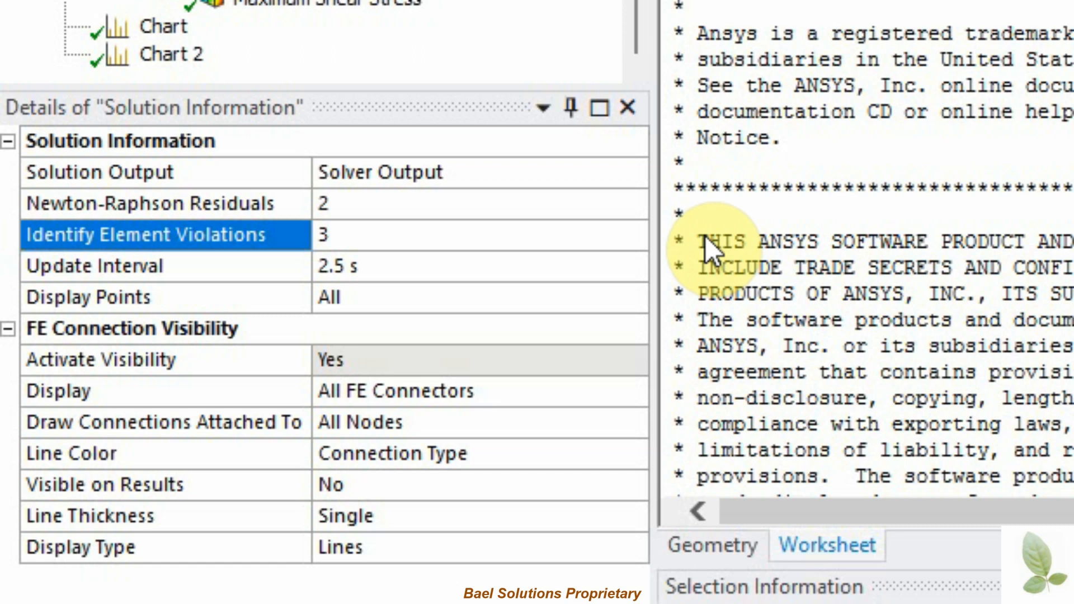
Step: Open the Newton-Raphson Residuals and Identify Element Violations value fields in turn without changing them
left_click(279, 202)
left_click(378, 208)
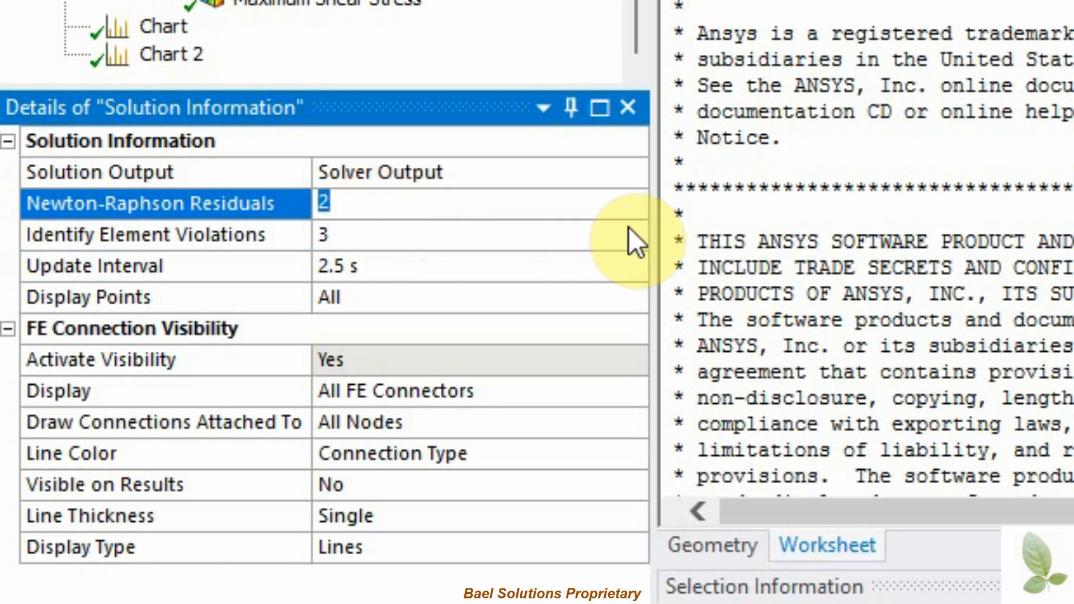
left_click(716, 209)
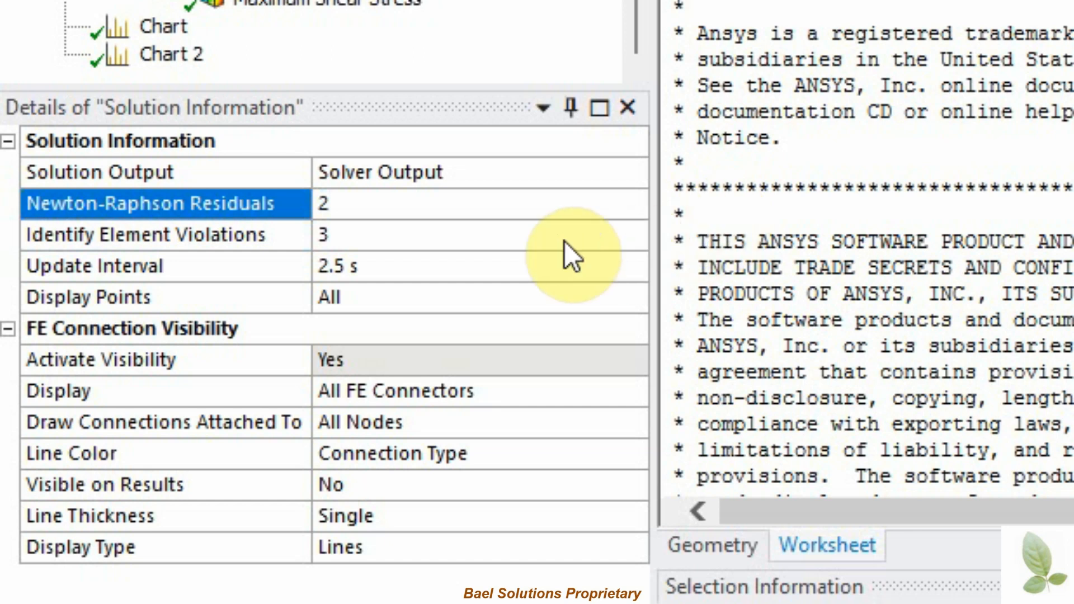
left_click(317, 236)
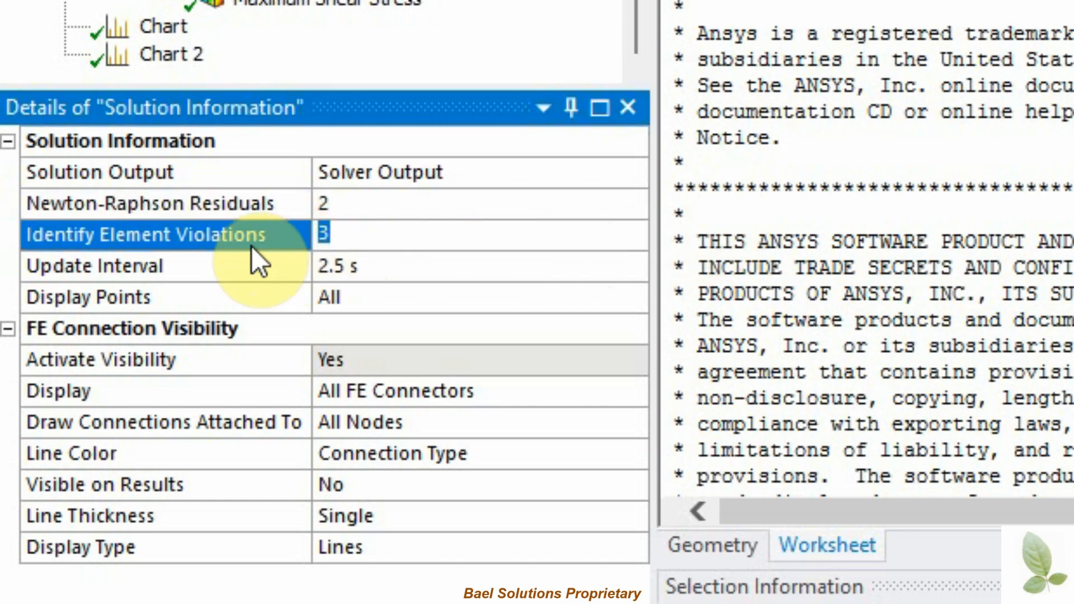
left_click(712, 240)
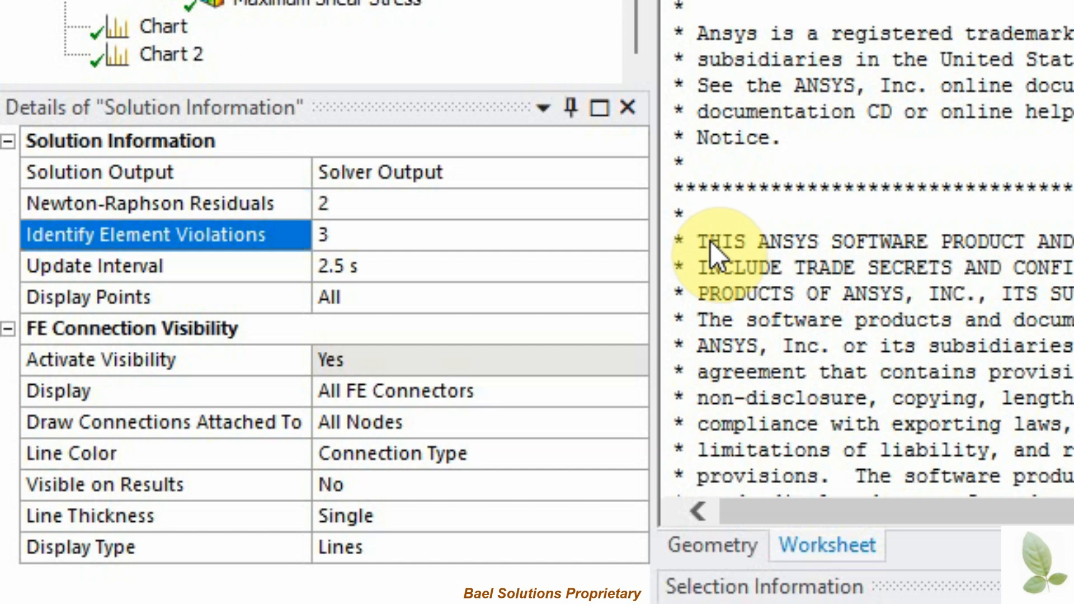
left_click(207, 203)
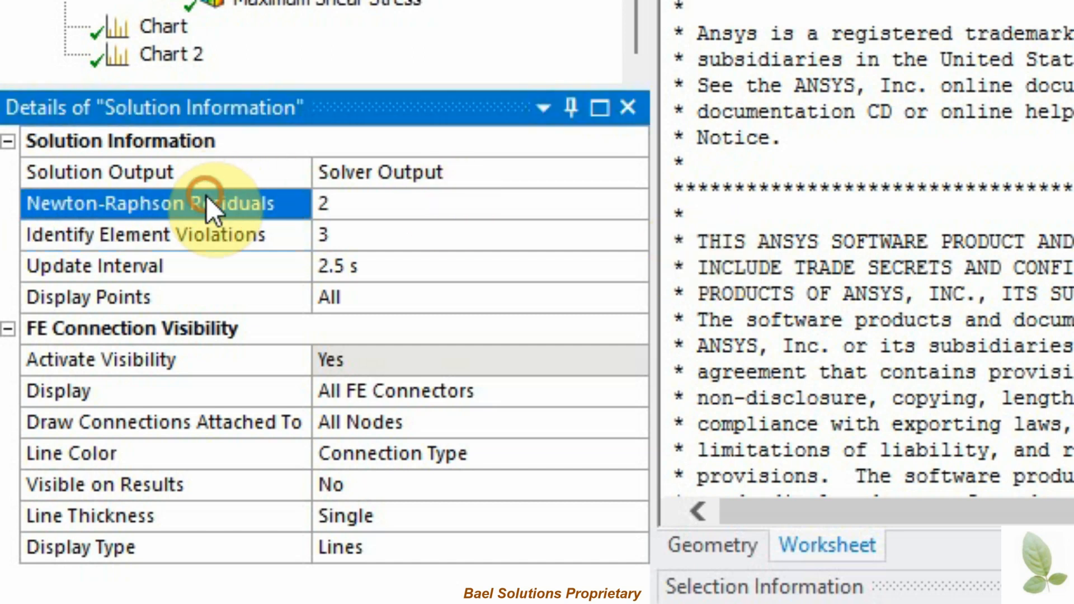
left_click(352, 205)
left_click(735, 199)
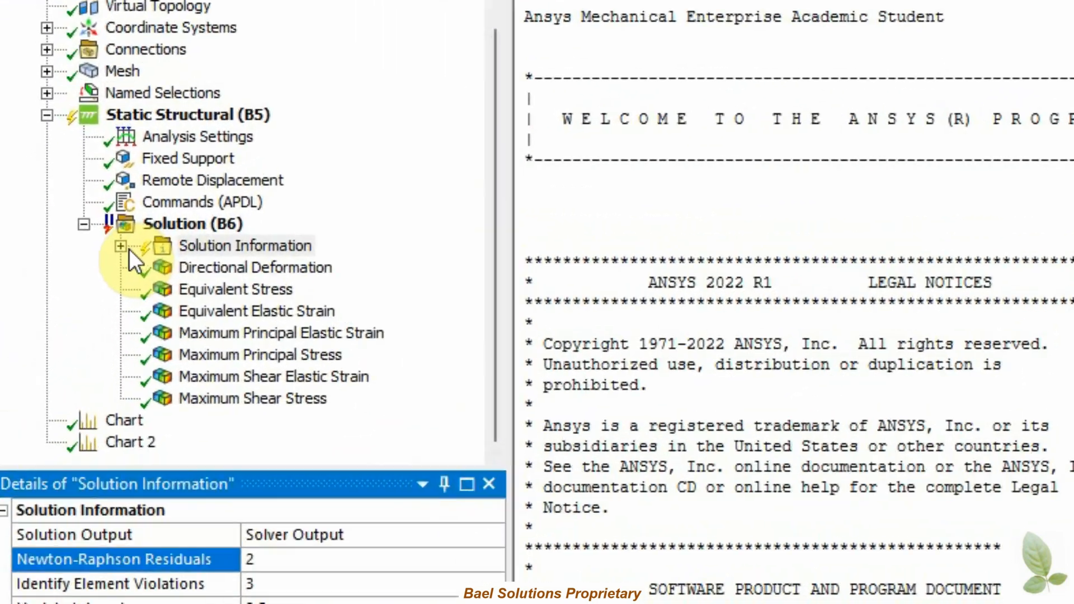
Step: Expand Solution Information and view the Newton-Raphson Residual Force and Residual Force 2 plots on the model
left_click(52, 224)
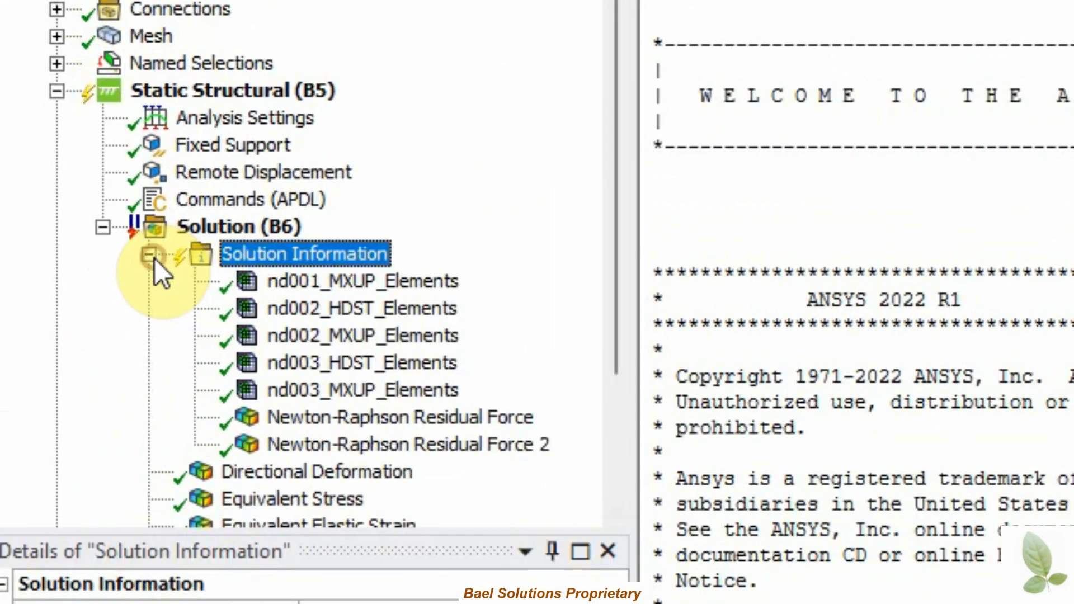
left_click(384, 421)
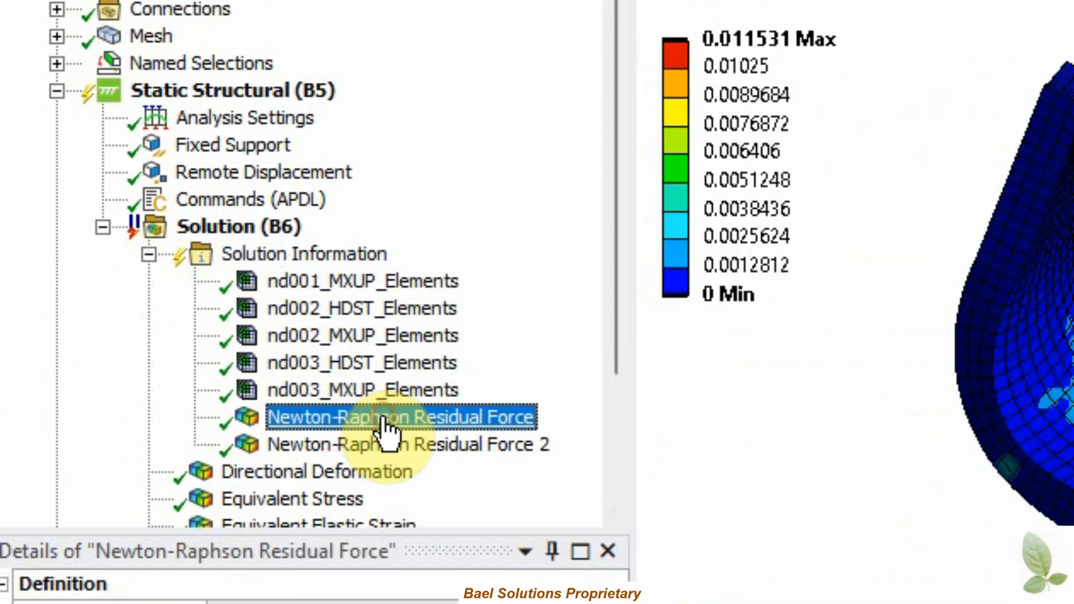
left_click(421, 448)
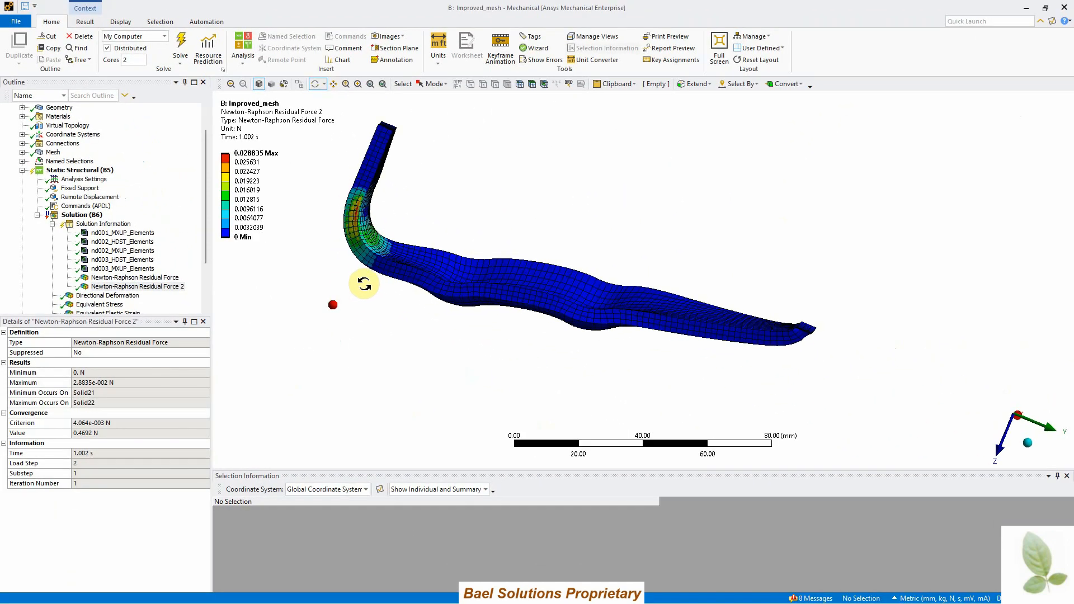
middle_click_drag(364, 284, 381, 283)
scroll(346, 197, "up", 2)
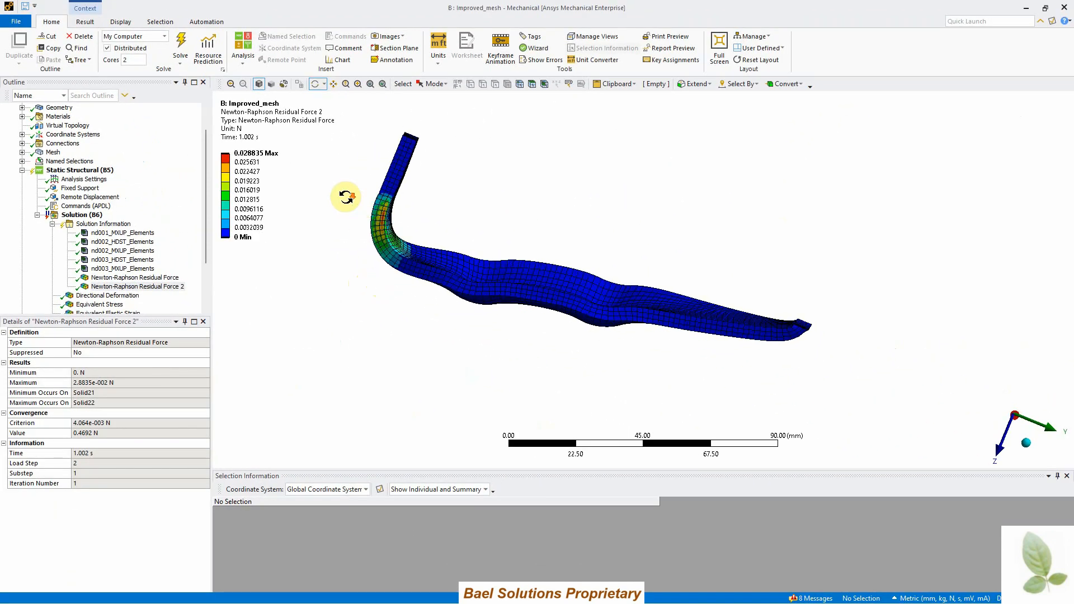
middle_click_drag(348, 196, 378, 221)
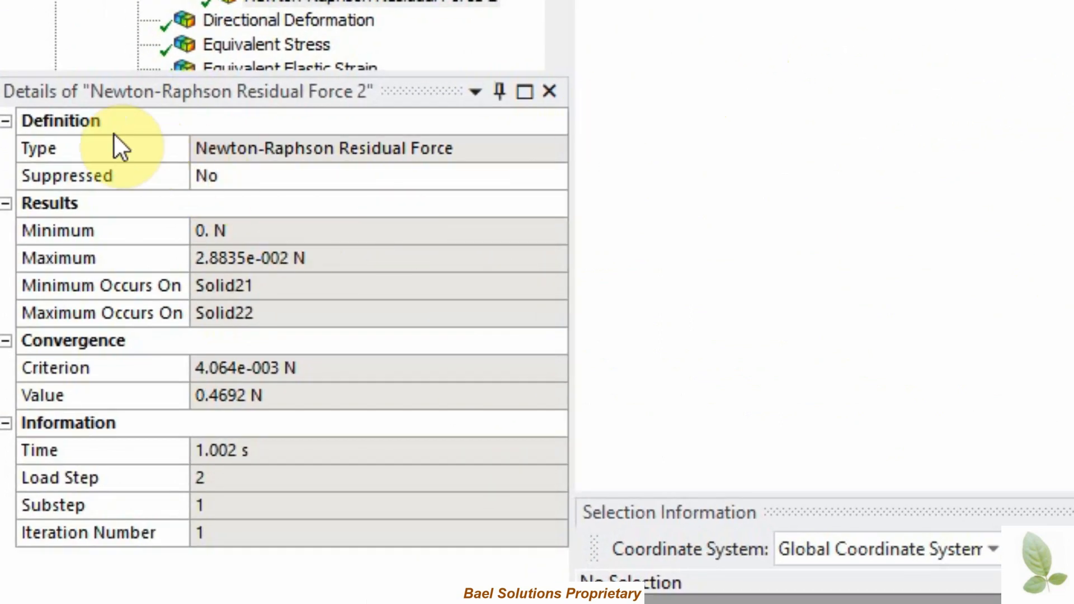
Step: Examine the results, convergence and information properties of Newton-Raphson Residual Force 2
left_click(113, 88)
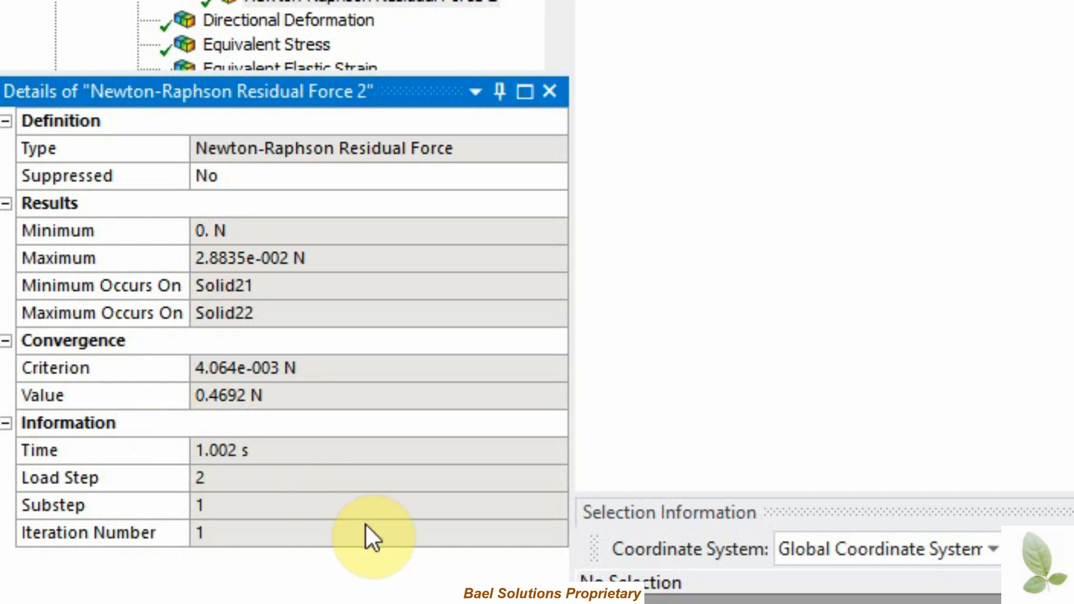
left_click(143, 475)
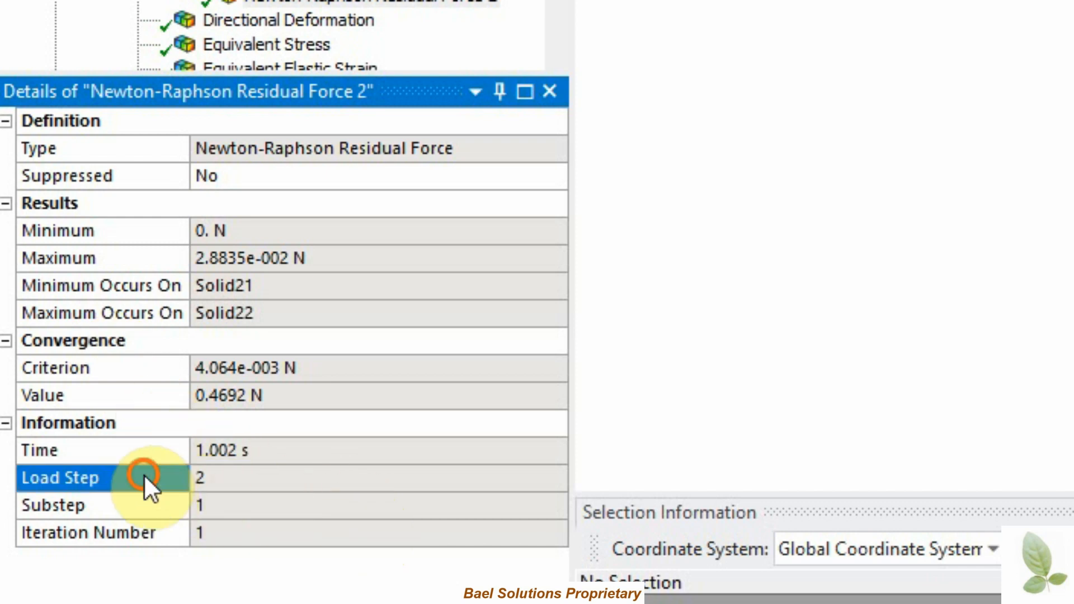
left_click(142, 504)
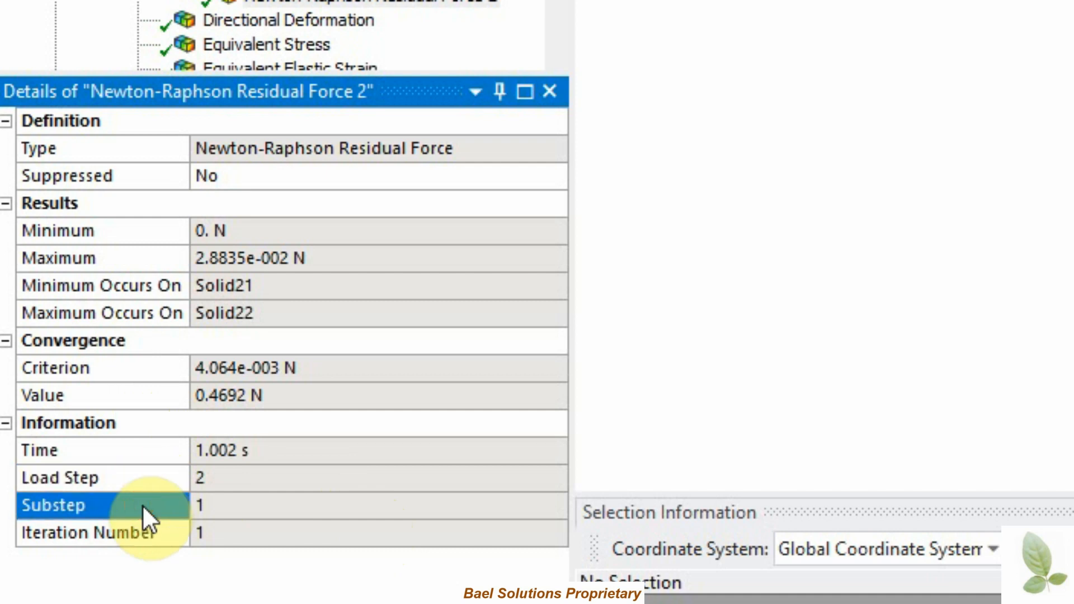
left_click(143, 535)
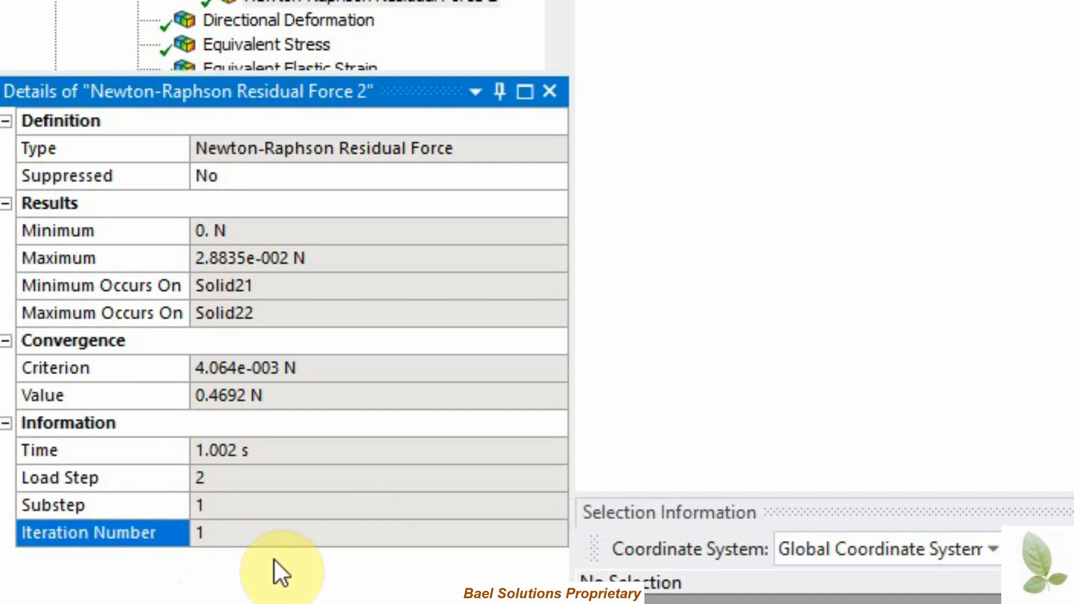
left_click(95, 262)
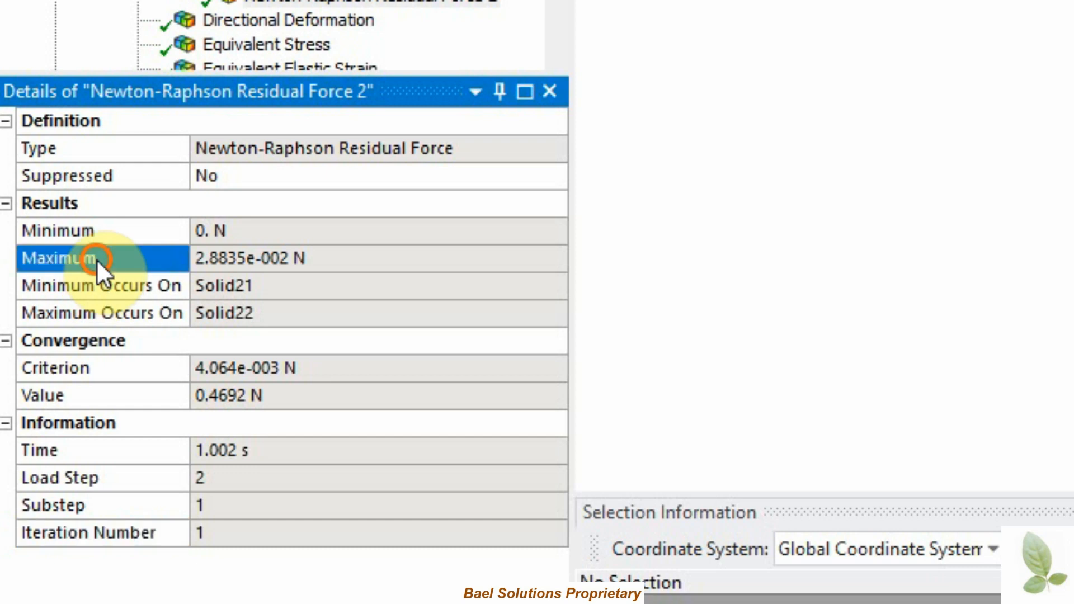
left_click(98, 237)
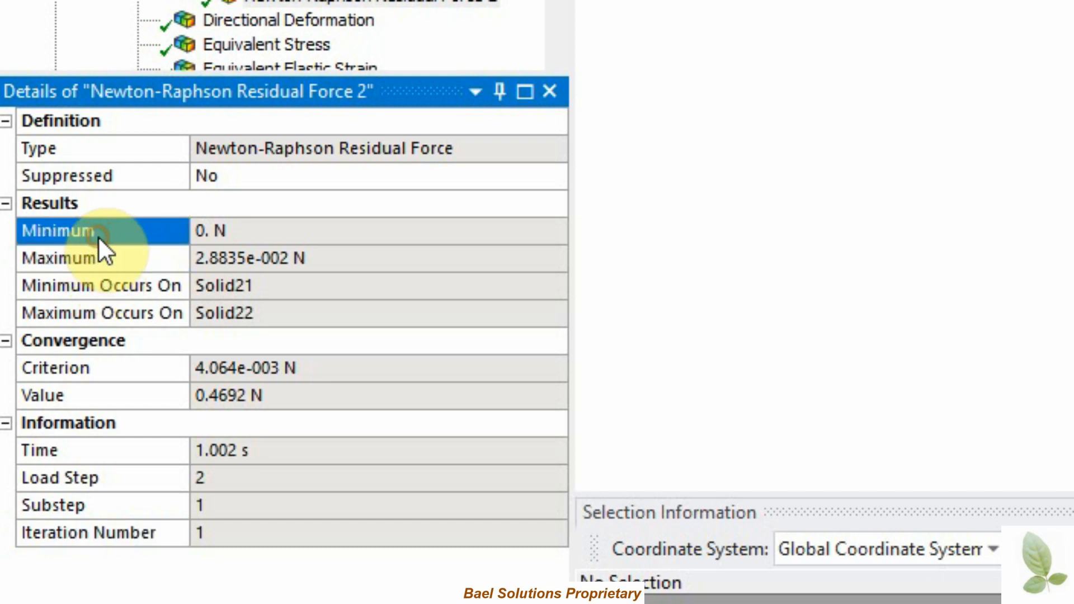
left_click(97, 397)
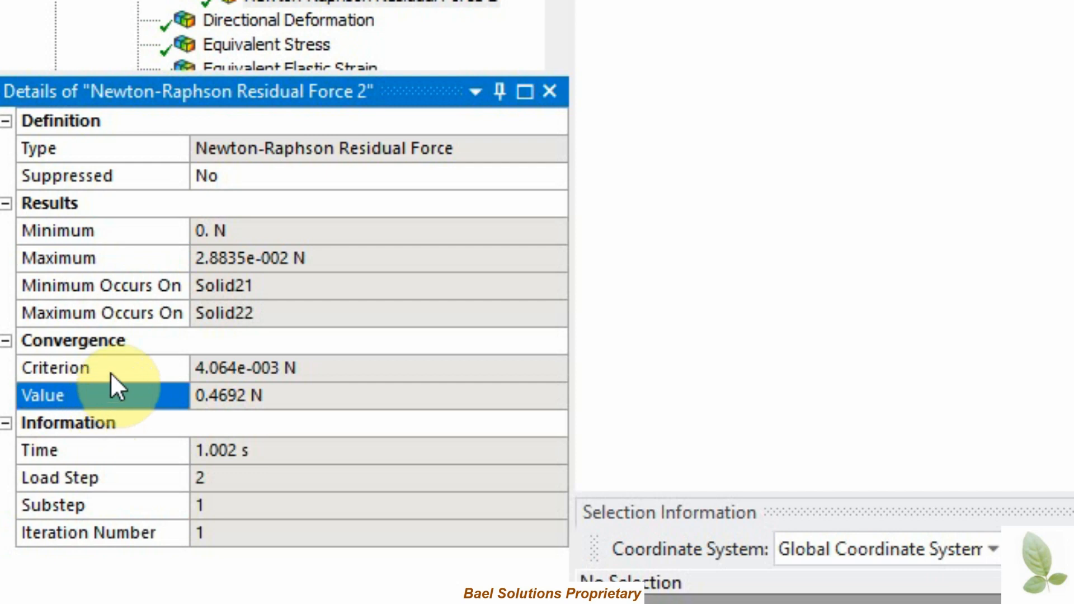
left_click(110, 372)
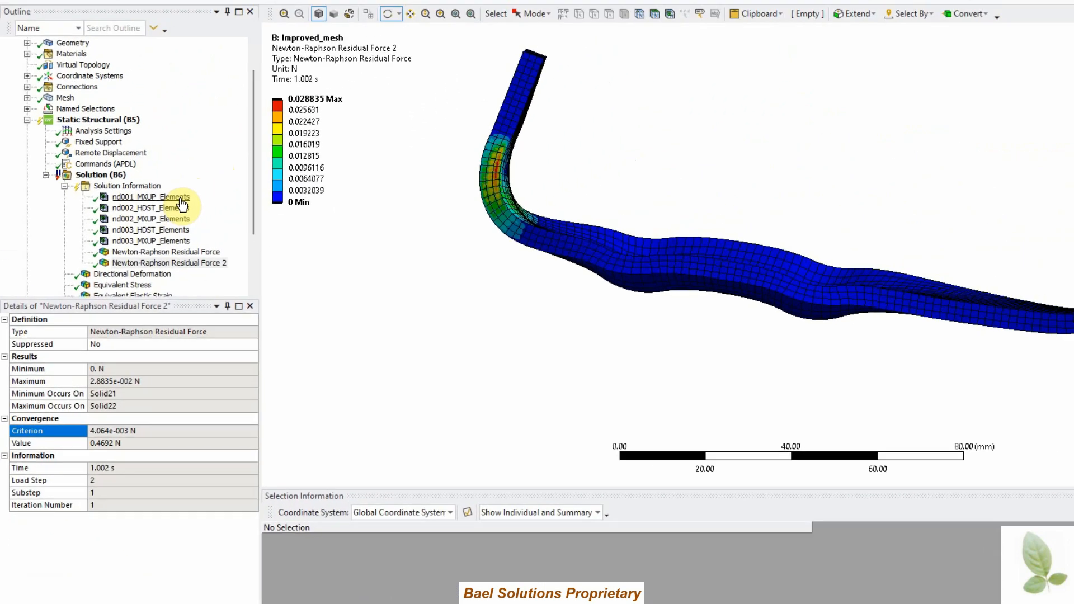
Step: Review each element violation selection, from nd001_MXUP_Elements to nd003_MXUP_Elements, on the model
left_click(180, 200)
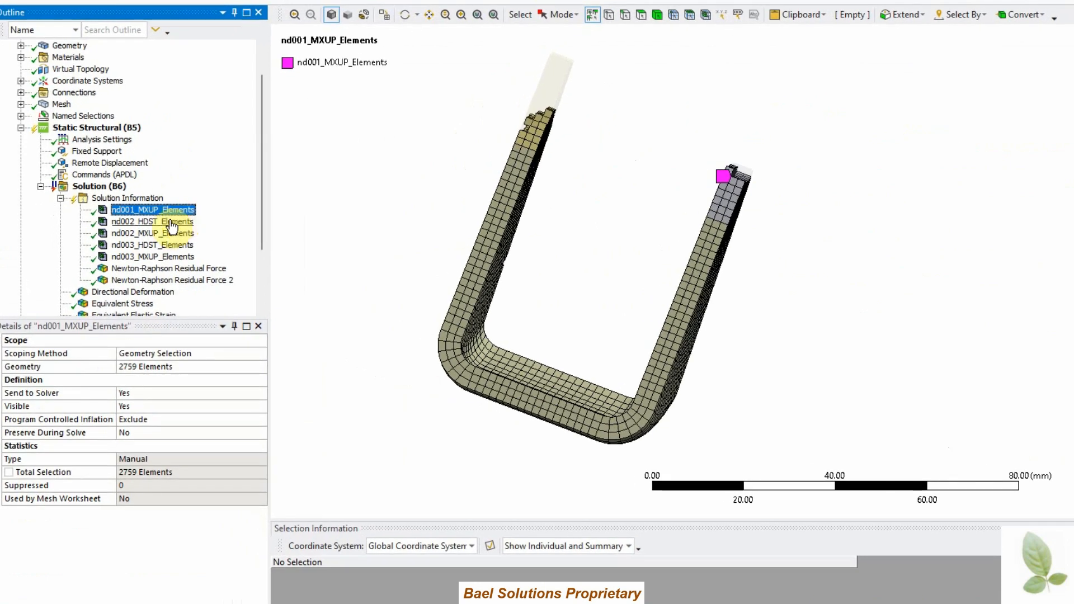
left_click(171, 222)
middle_click_drag(380, 268, 487, 283)
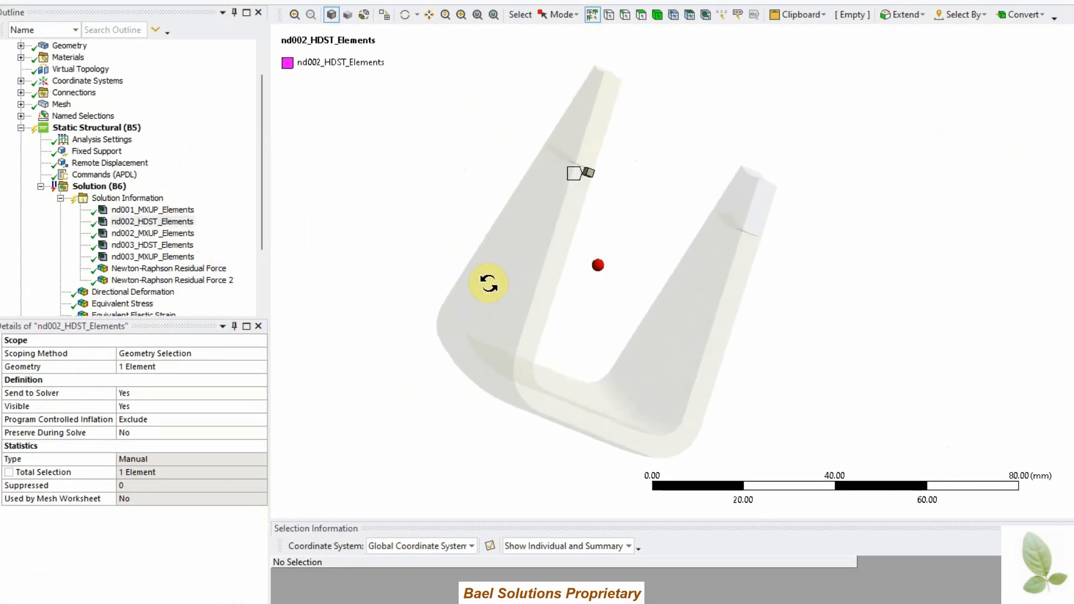
left_click(184, 236)
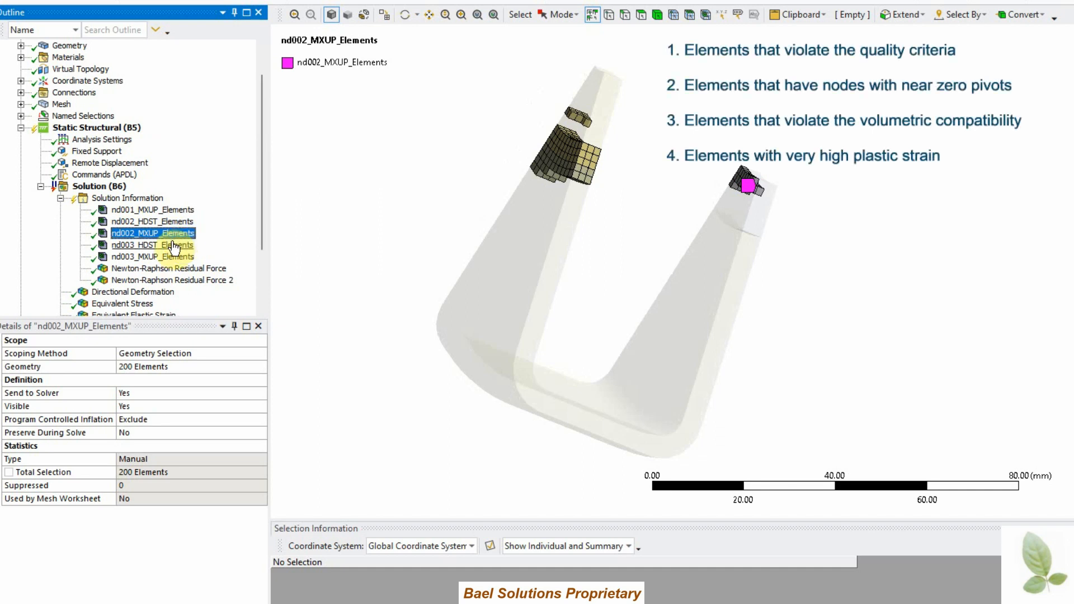
left_click(174, 246)
left_click(173, 258)
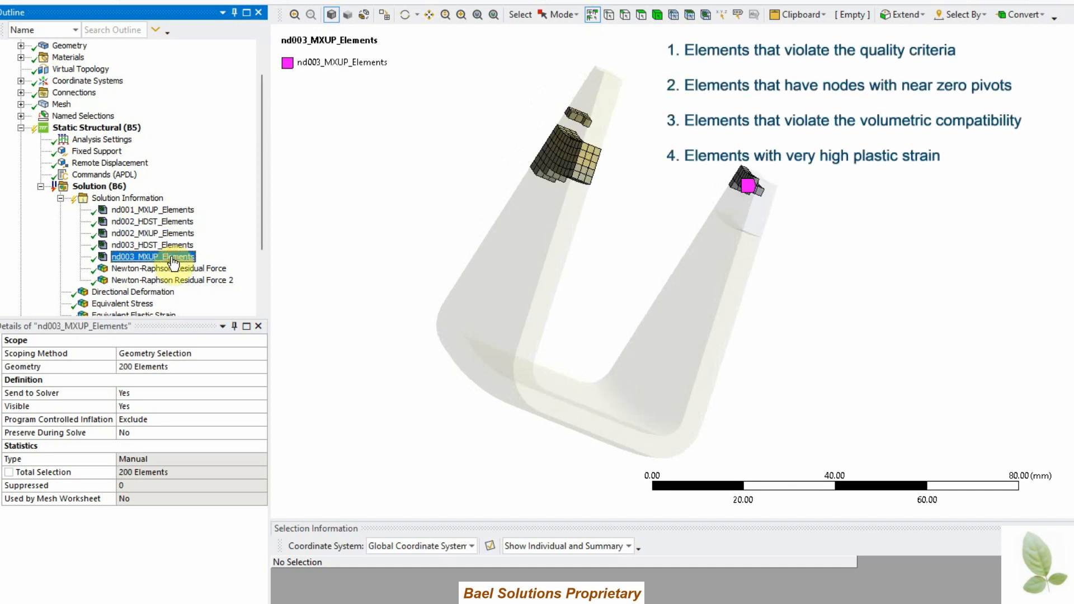